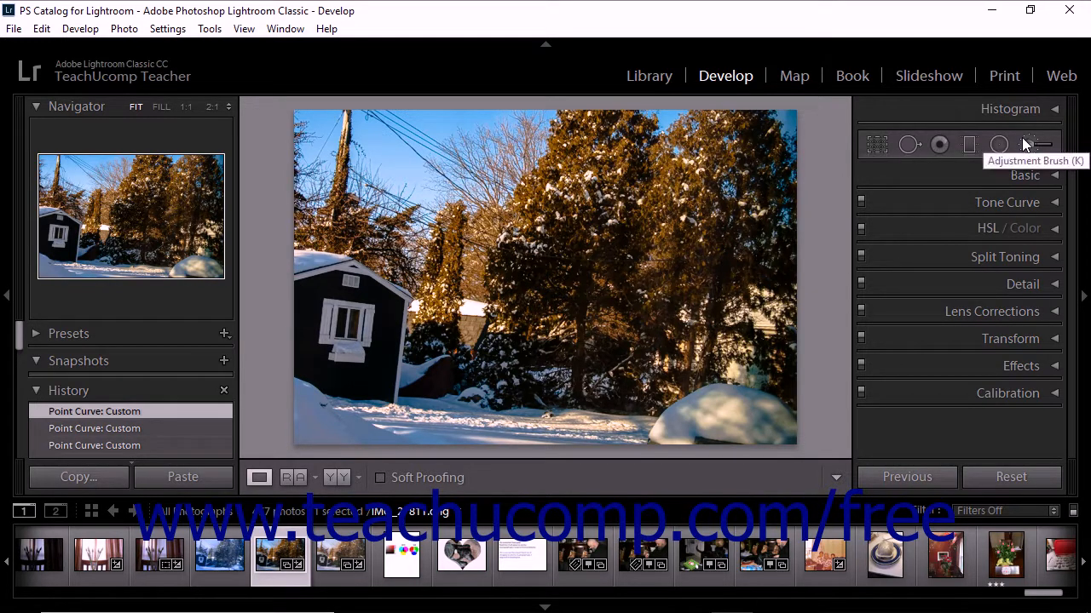
Step: Examine the settings of the Graduated Filter and the Adjustment Brush, including the brush options
left_click(970, 145)
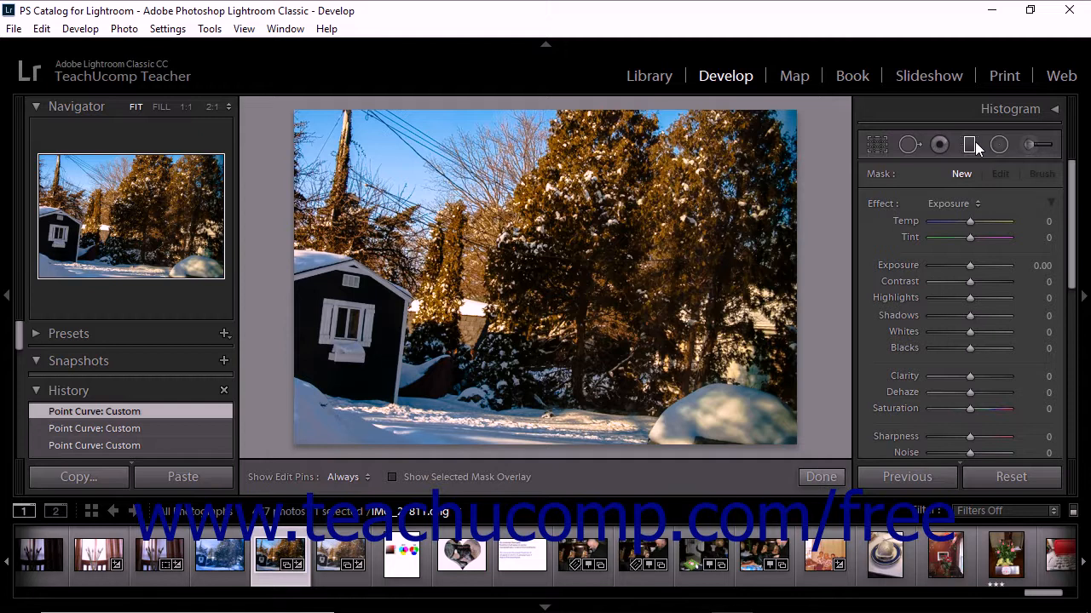
left_click(1029, 145)
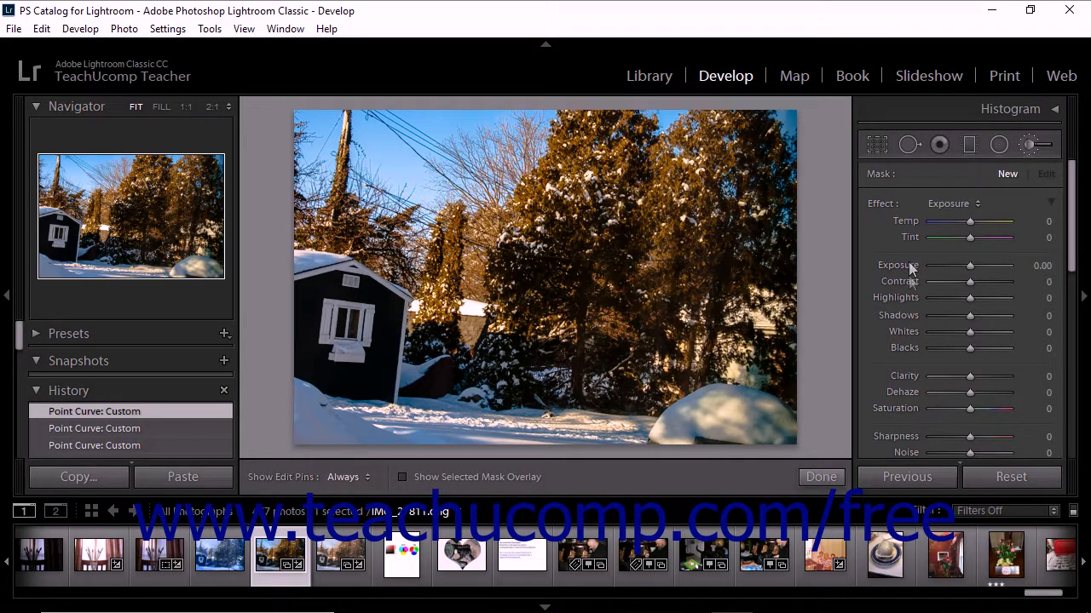
left_click_drag(1072, 223, 1072, 309)
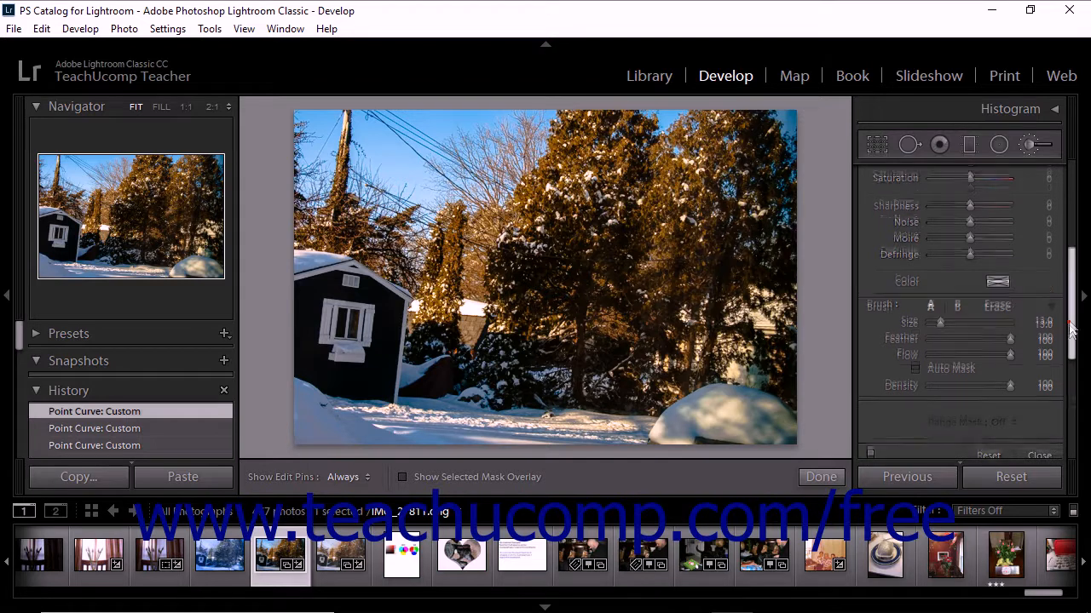
left_click_drag(1072, 275, 1072, 316)
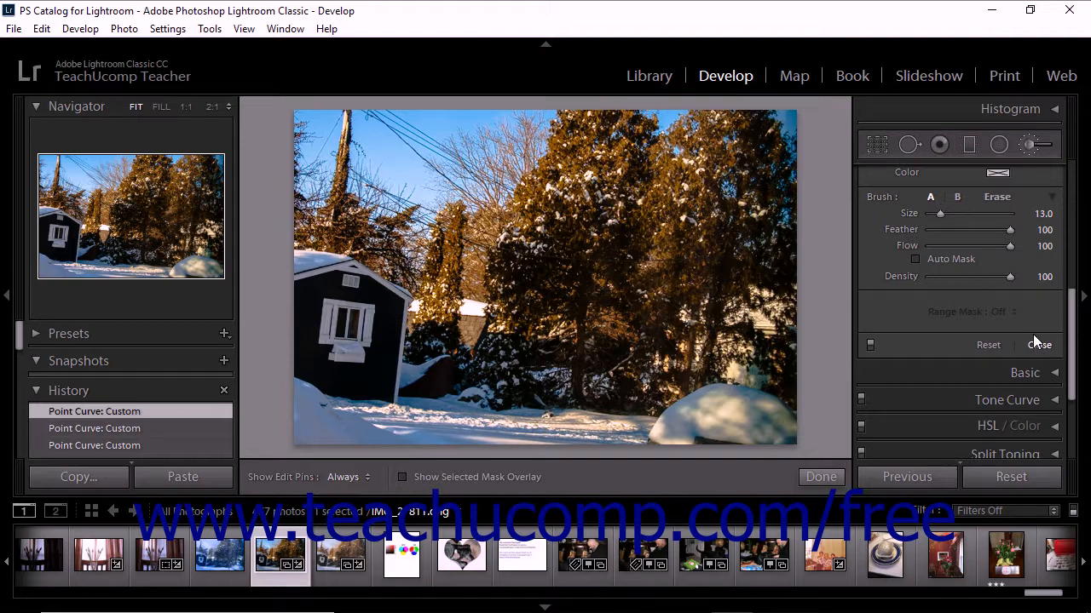
left_click(971, 145)
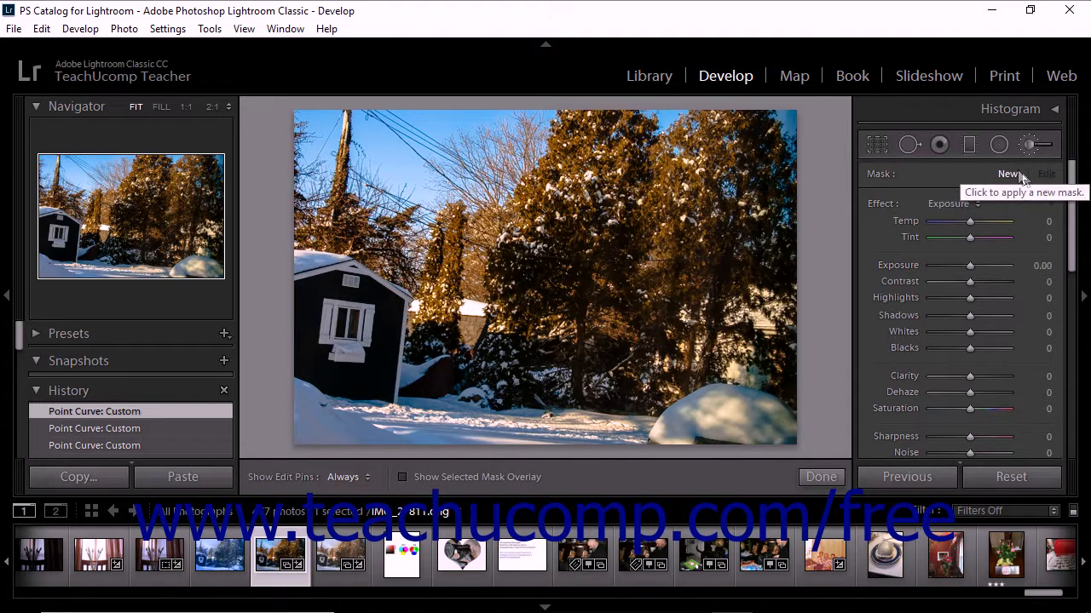
left_click_drag(1071, 189, 1071, 285)
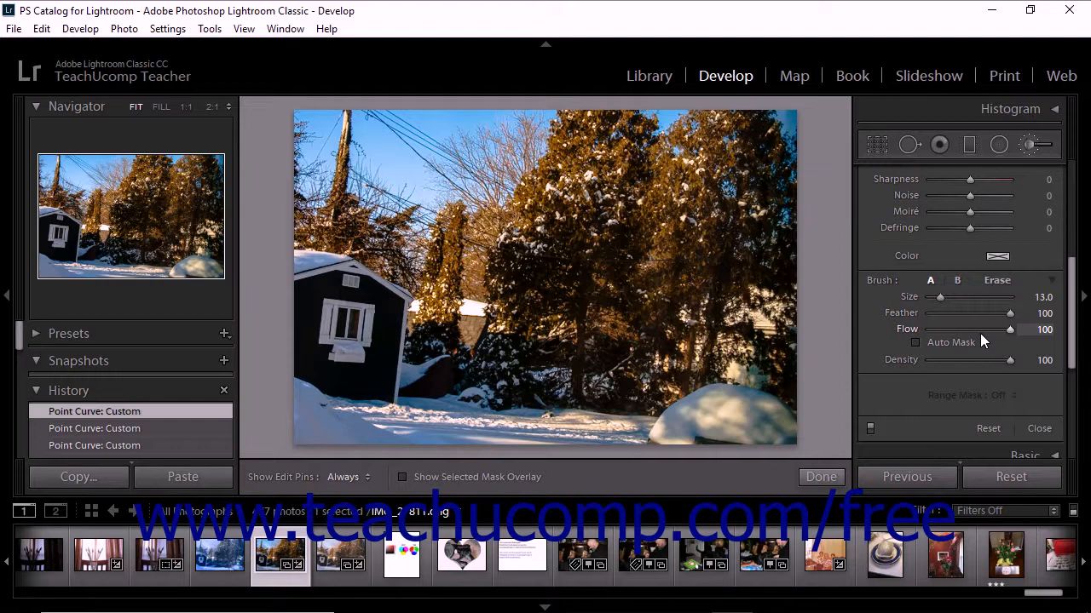
Step: Activate the Graduated Filter and set its effect to Dodge (Lighten)
left_click(969, 146)
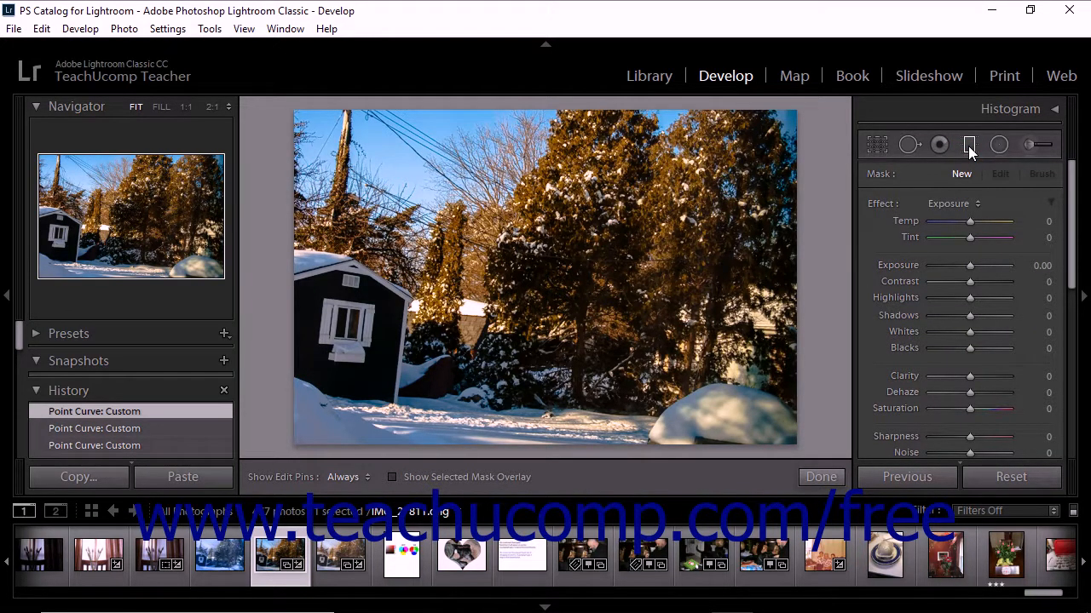
left_click(968, 204)
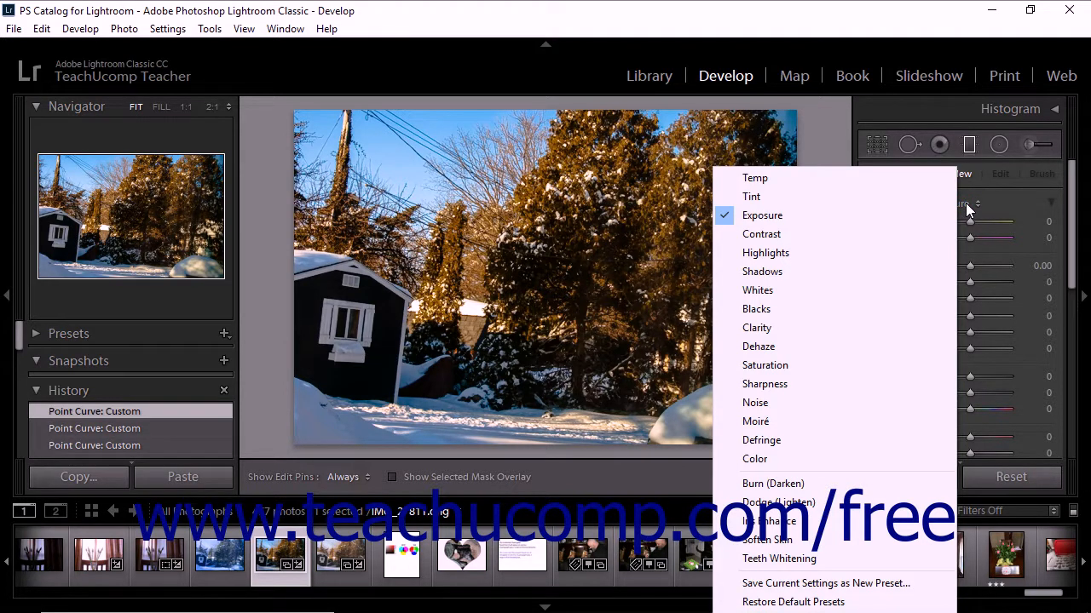
left_click(778, 502)
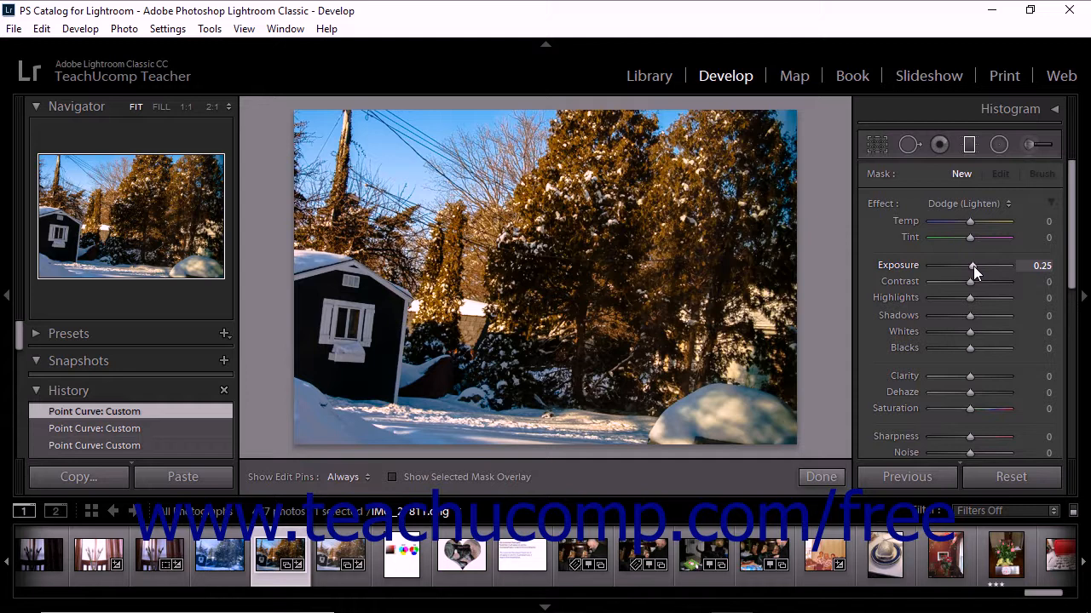
Step: Examine the colour choices available for the Graduated Filter effect
scroll(946, 316, "down", 5)
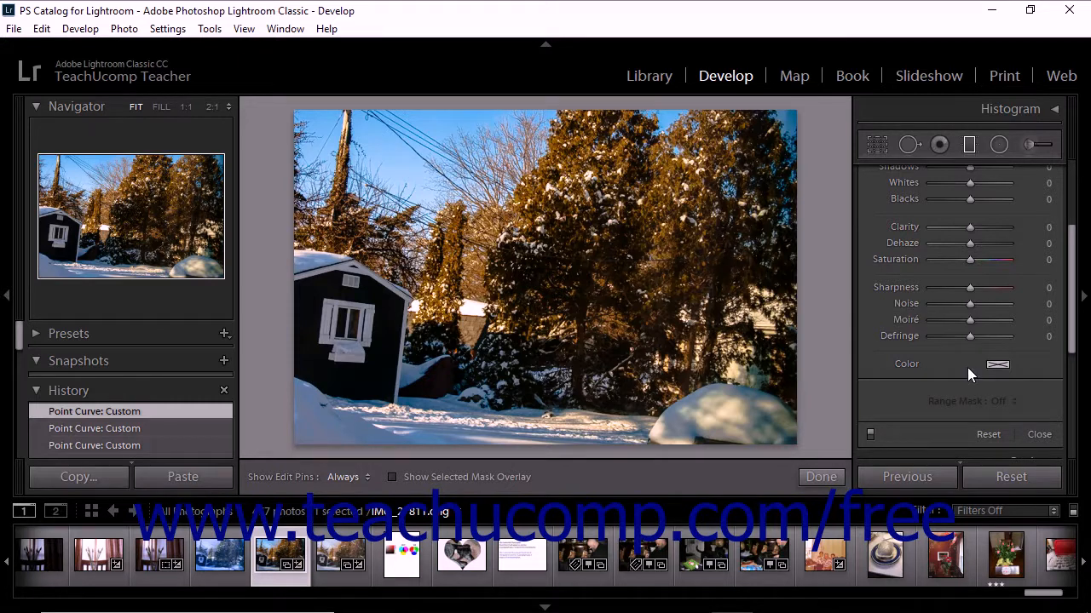
left_click(997, 366)
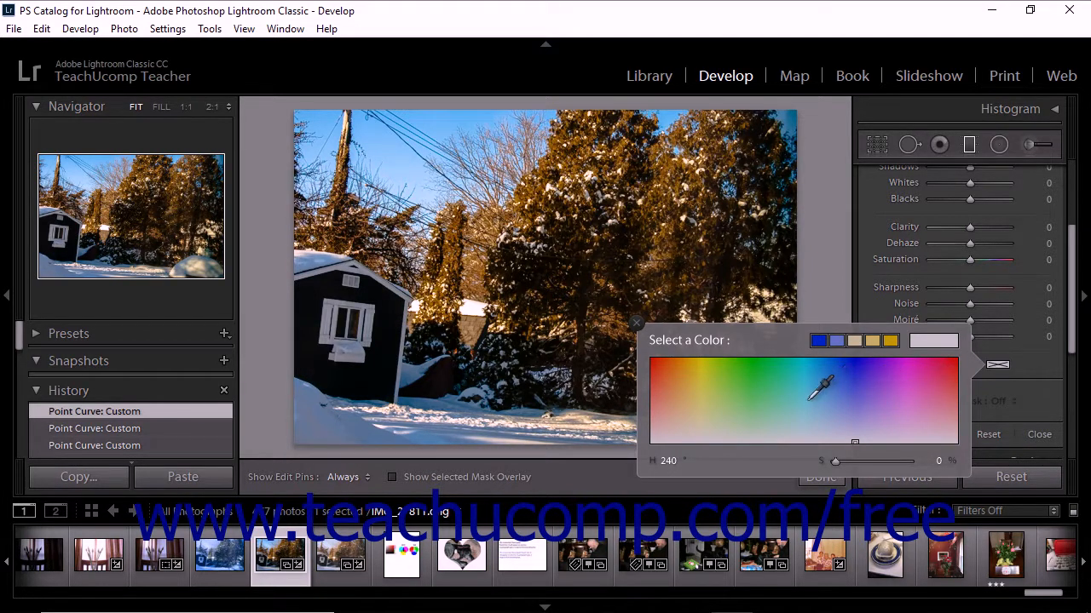
left_click(636, 324)
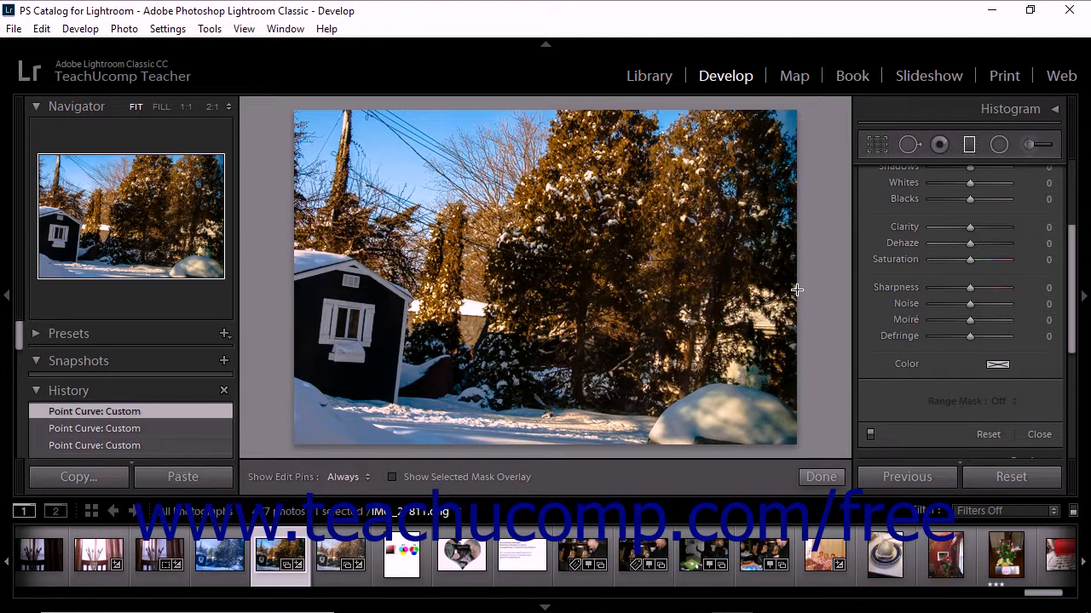
Step: Apply a graduated filter from the winter photo's right edge inward across the evergreen trees
left_click_drag(797, 290, 755, 287)
left_click_drag(745, 285, 727, 289)
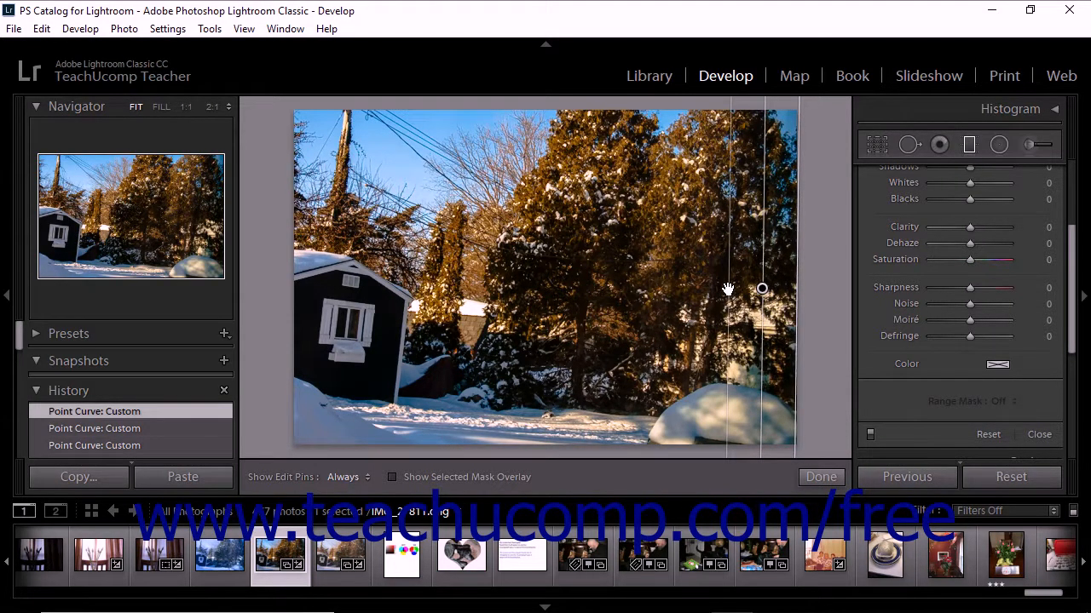
left_click_drag(727, 289, 714, 290)
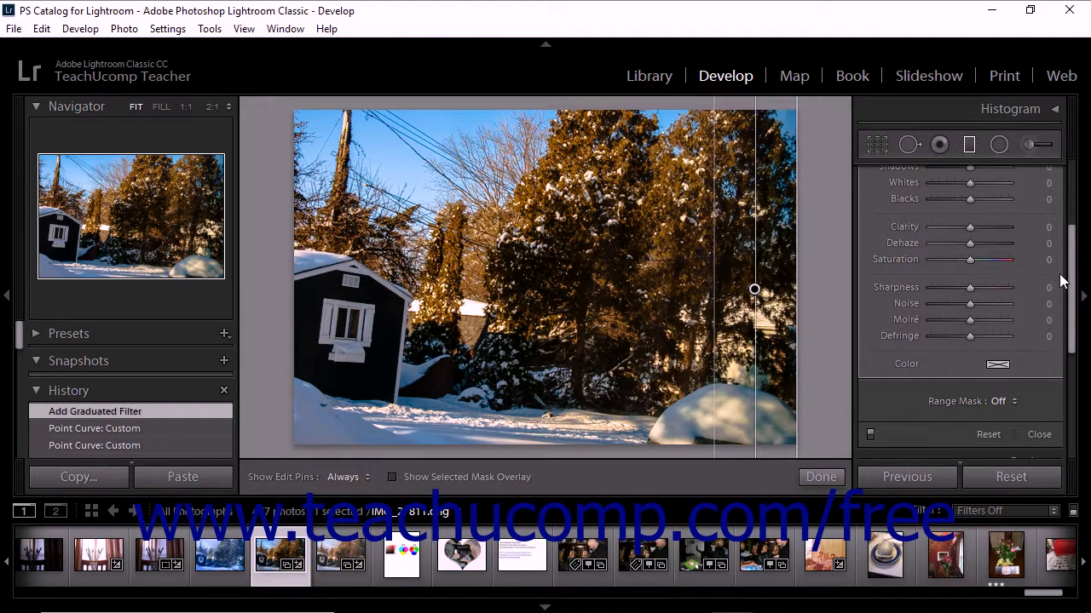
Step: Set the graduated filter's exposure to 0.87 and finish the filter adjustment
scroll(1063, 283, "up", 3)
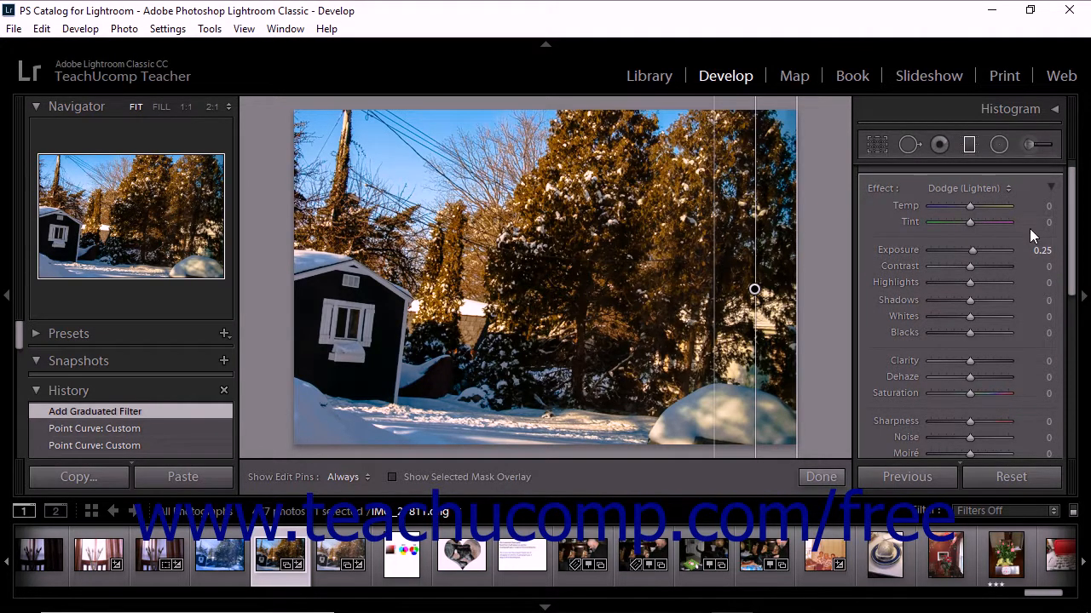
left_click_drag(971, 250, 977, 250)
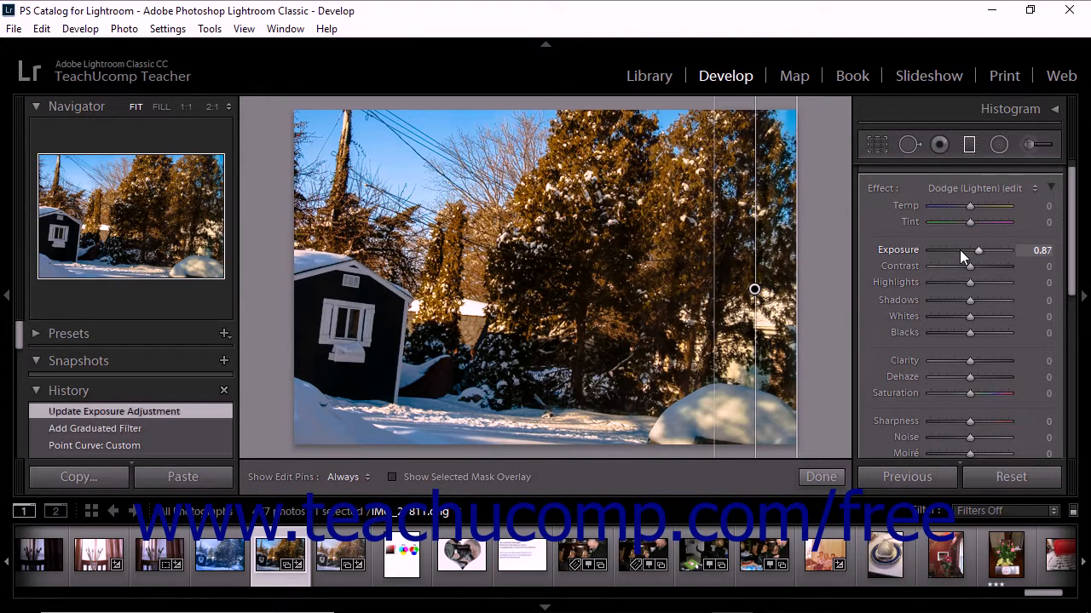
left_click(820, 477)
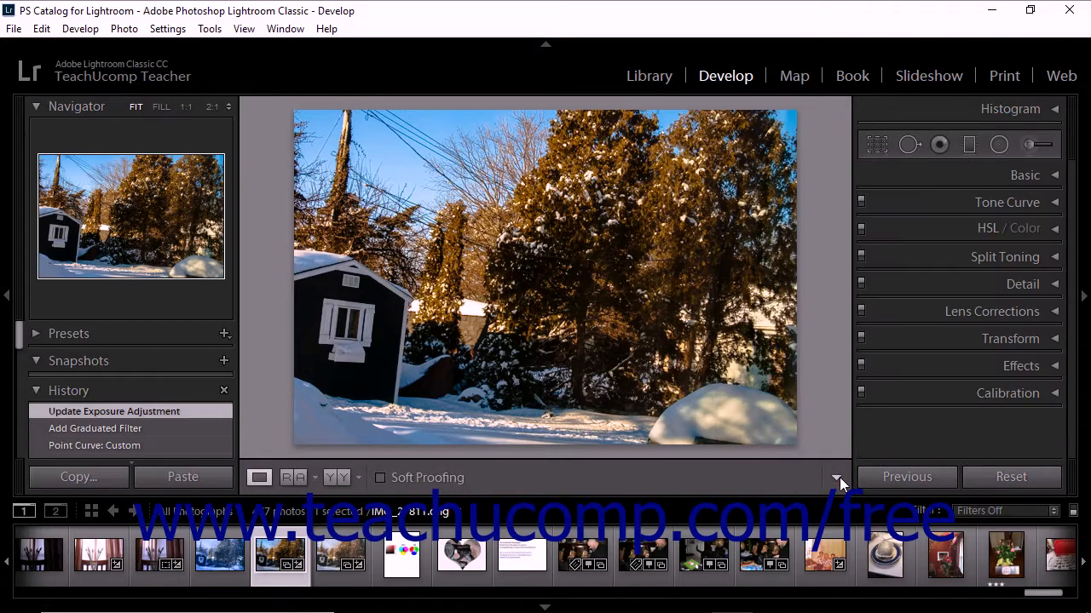
Step: Show Roses.JPG at 2:1 zoom and activate the Adjustment Brush with the Color effect
left_click(946, 554)
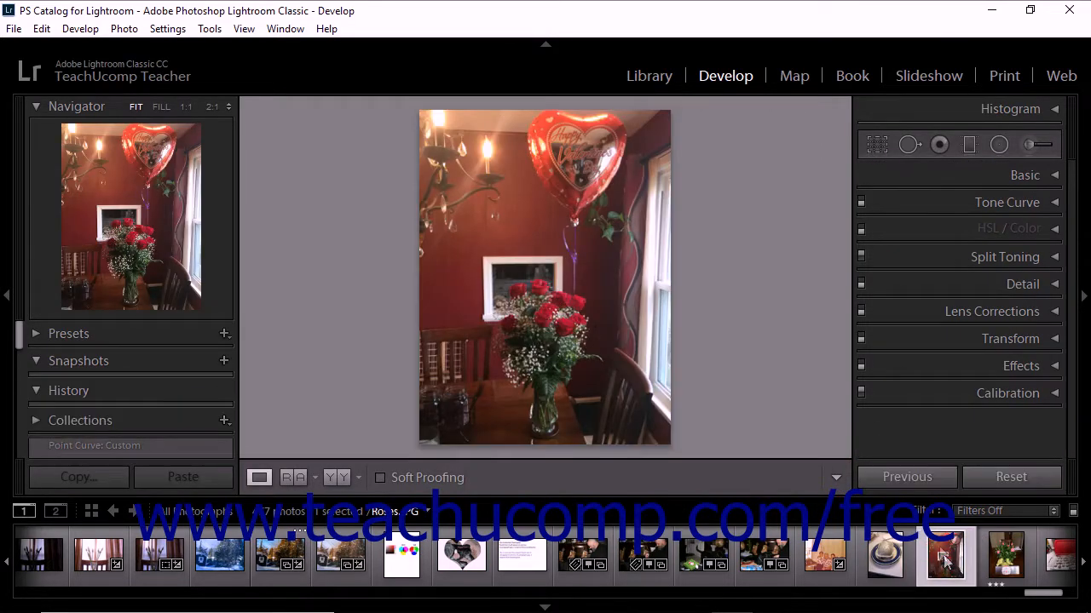
left_click(211, 107)
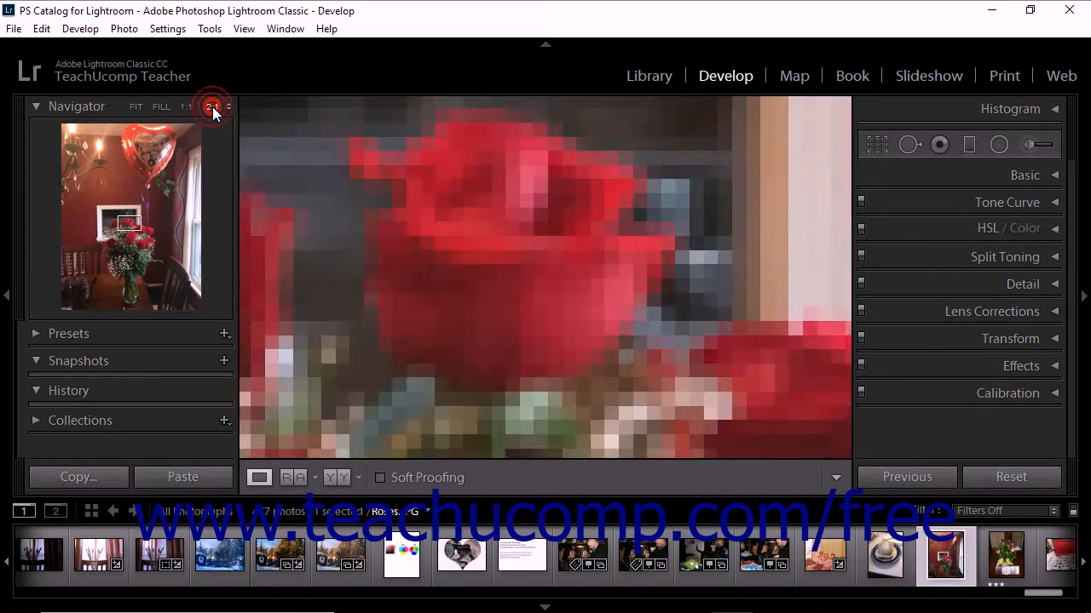
left_click(1029, 144)
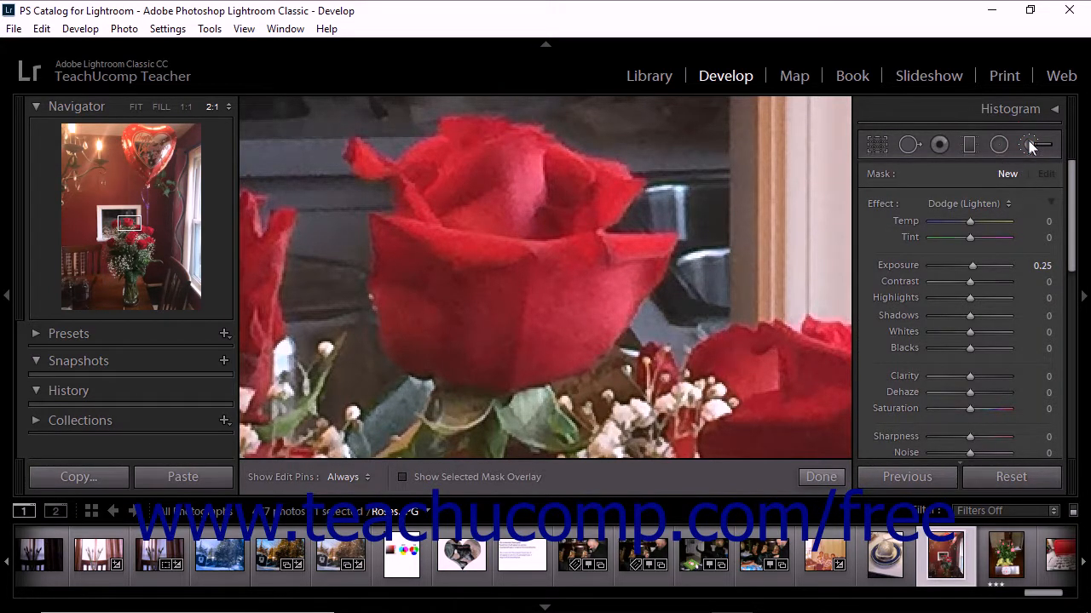
left_click(1004, 203)
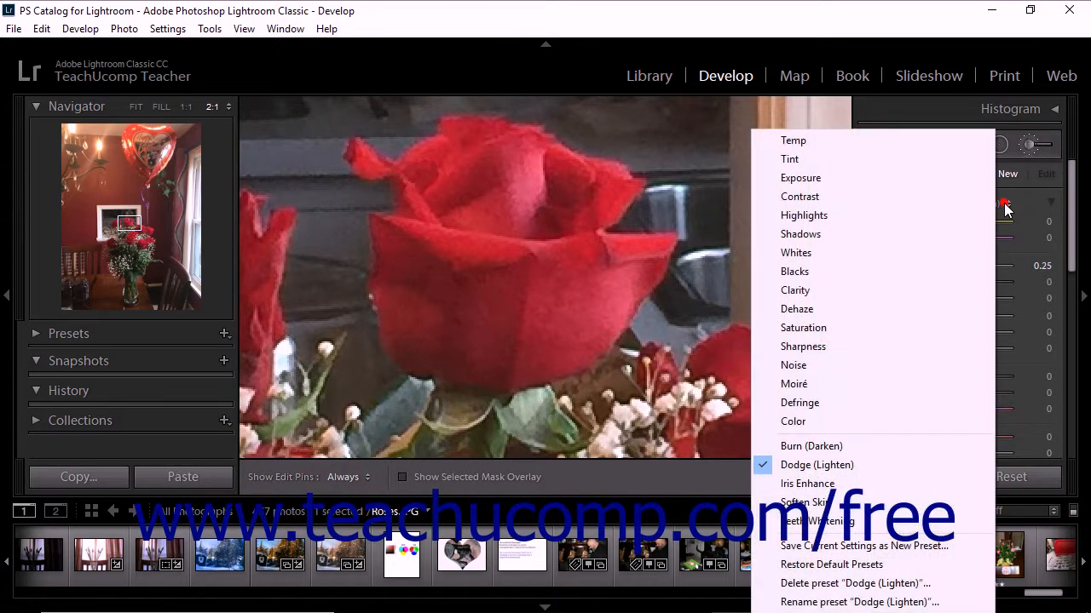
left_click(835, 416)
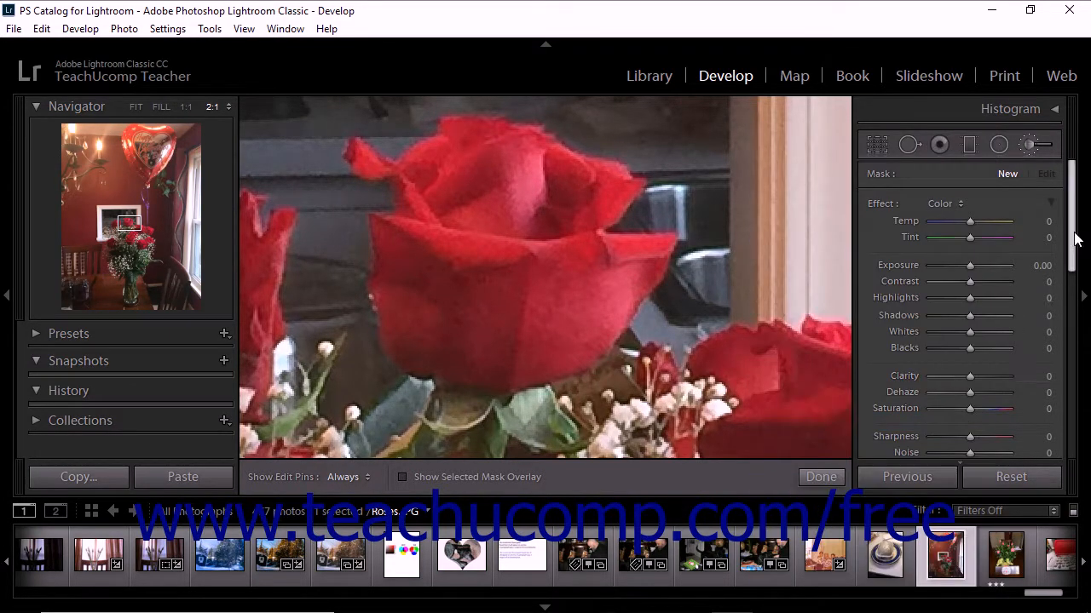
Step: Set the Adjustment Brush's tint colour to red with hue 355 and saturation 97%
scroll(1056, 321, "down", 5)
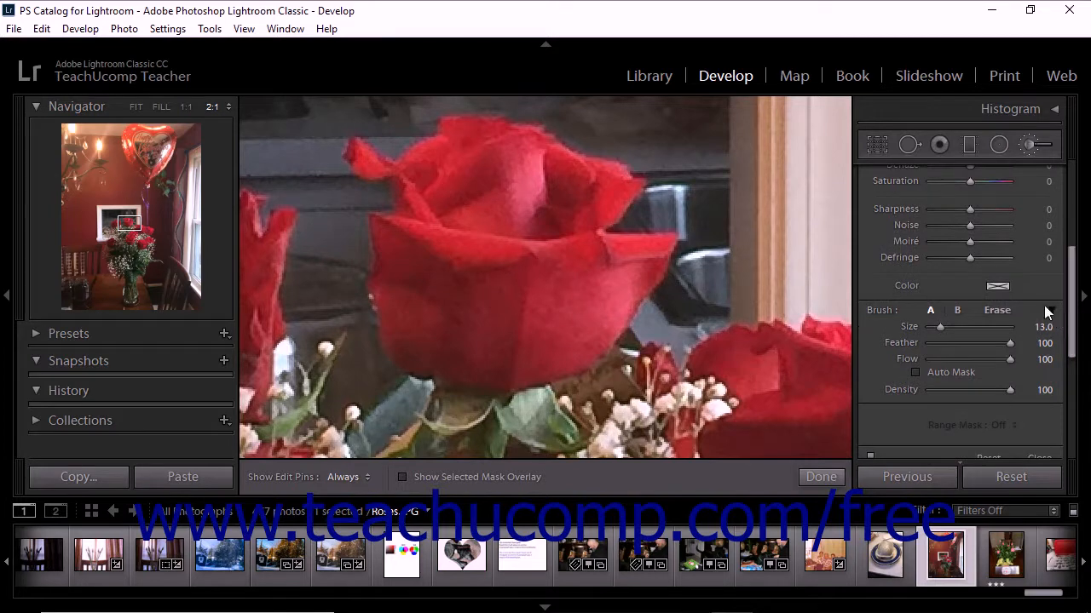
left_click(999, 286)
left_click(957, 280)
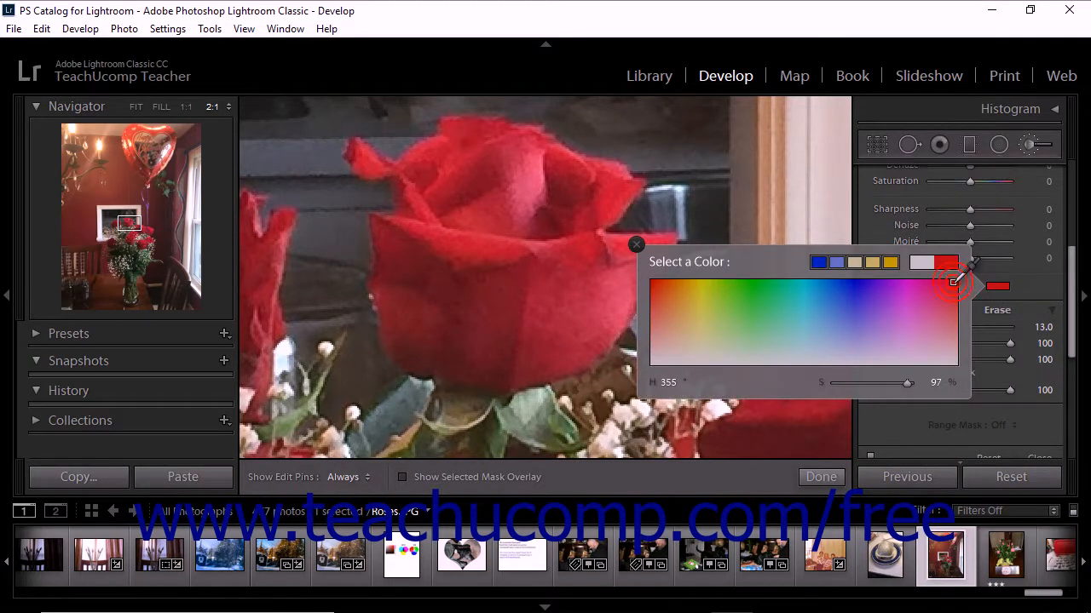
left_click(640, 243)
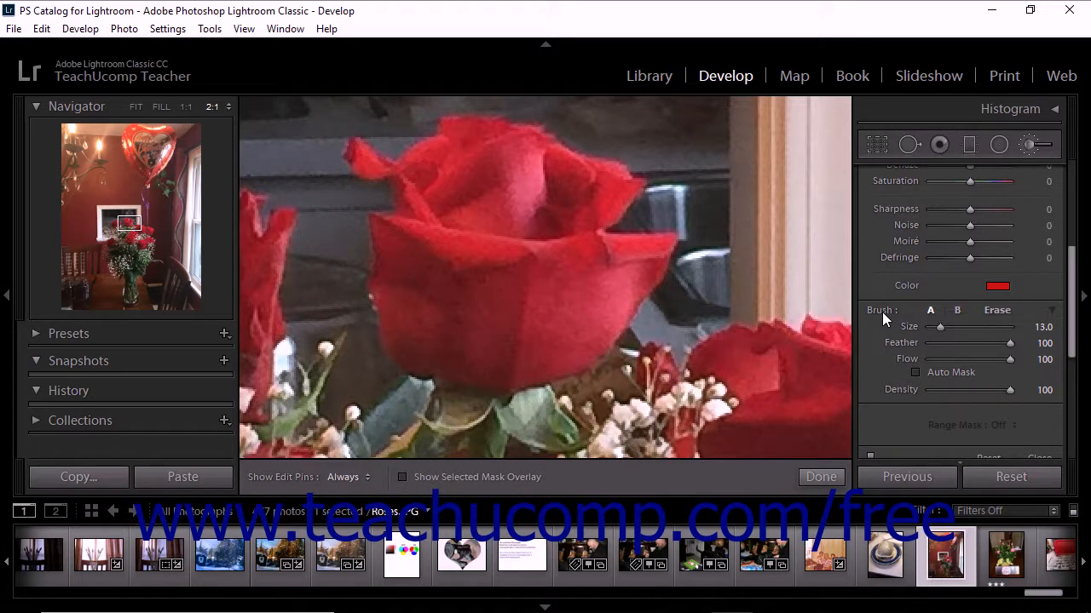
Step: Set brush A's size to 9.7 with feather 100 and Auto Mask off
left_click(932, 311)
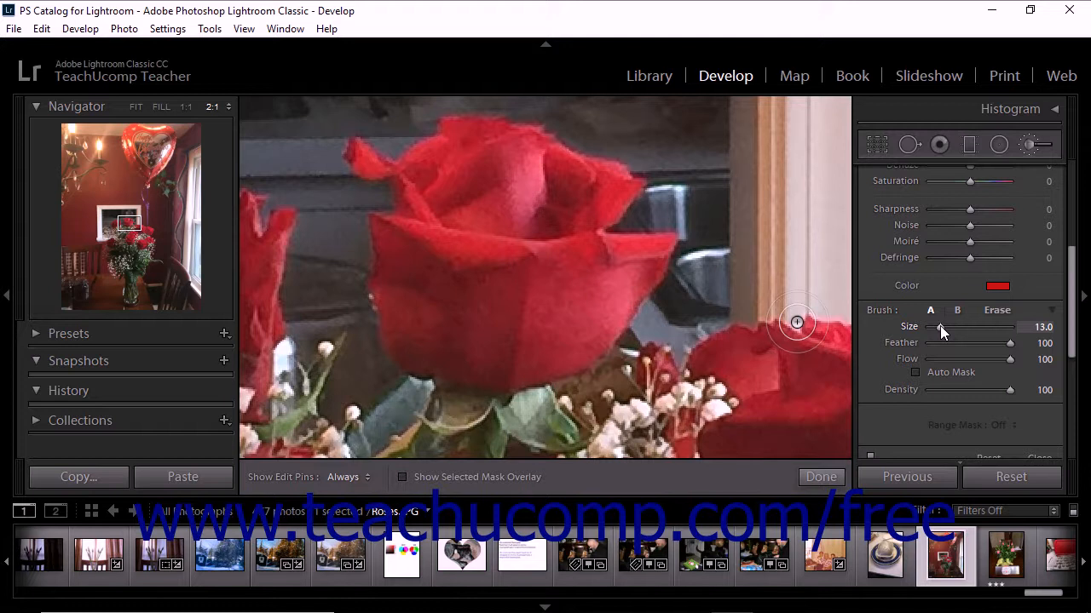
left_click_drag(940, 326, 937, 325)
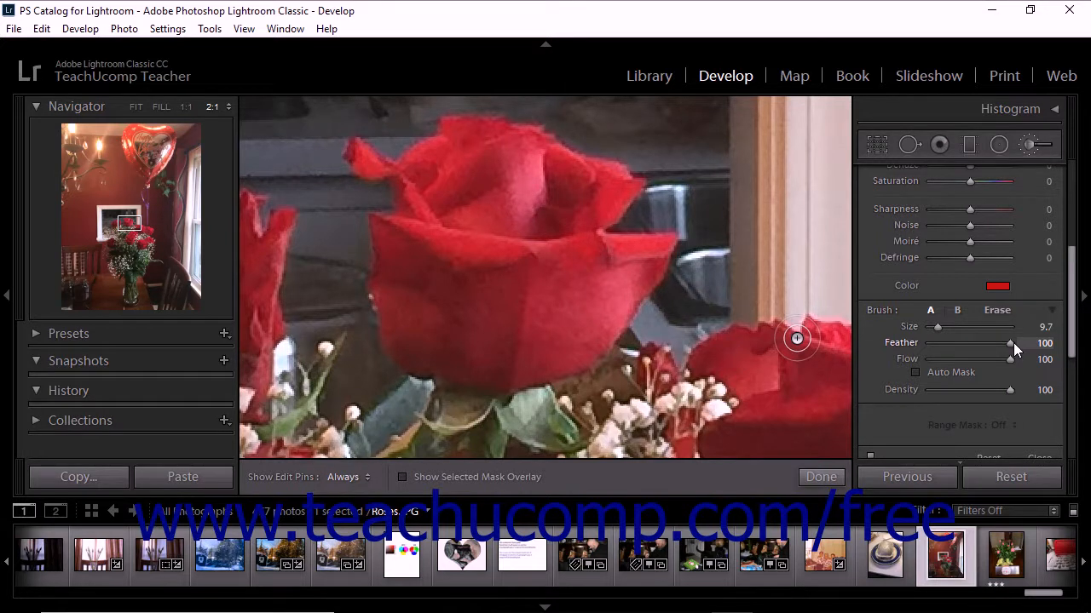
left_click_drag(1013, 343, 1013, 339)
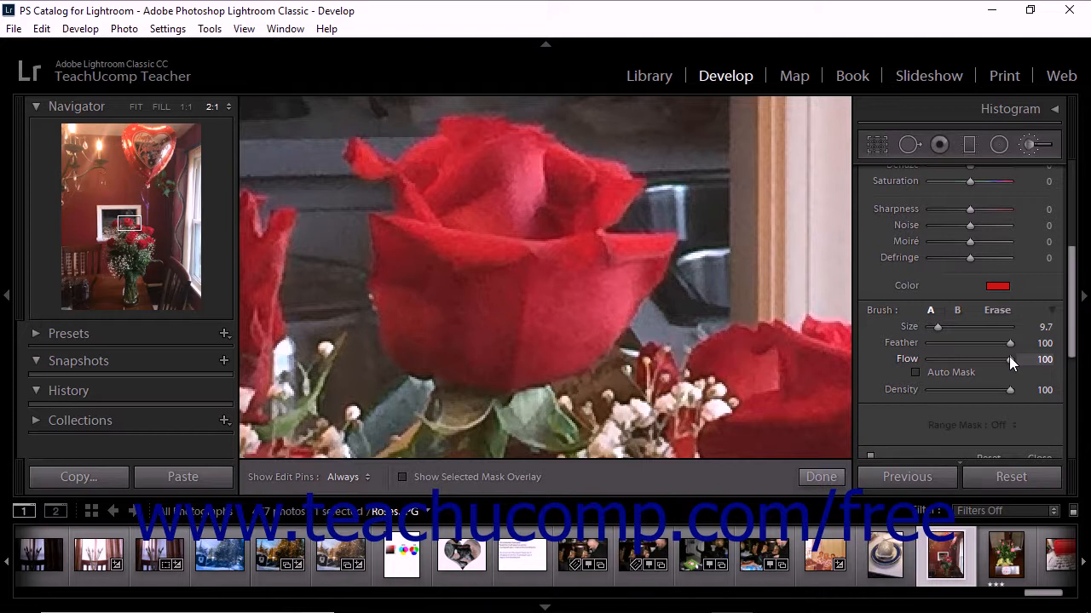
left_click(916, 373)
left_click(916, 372)
Step: Paint the red tint over the whole central rose and finish the brush adjustment
mouse_move(489, 198)
left_mouse_down()
mouse_move(461, 175)
mouse_move(462, 159)
mouse_move(478, 156)
mouse_move(498, 185)
mouse_move(469, 146)
mouse_move(606, 186)
mouse_move(594, 205)
mouse_move(542, 205)
mouse_move(562, 212)
mouse_move(521, 216)
mouse_move(526, 168)
mouse_move(541, 190)
mouse_move(501, 212)
mouse_move(468, 189)
mouse_move(517, 171)
mouse_move(468, 220)
mouse_move(445, 162)
mouse_move(435, 163)
mouse_move(420, 186)
mouse_move(436, 209)
mouse_move(541, 221)
mouse_move(562, 200)
mouse_move(498, 196)
mouse_move(443, 227)
mouse_move(395, 231)
mouse_move(407, 340)
mouse_move(437, 357)
mouse_move(552, 353)
mouse_move(593, 325)
mouse_move(650, 246)
mouse_move(627, 256)
mouse_move(573, 245)
mouse_move(579, 275)
mouse_move(526, 326)
mouse_move(557, 329)
mouse_move(600, 269)
mouse_move(514, 272)
mouse_move(538, 318)
mouse_move(542, 247)
mouse_move(468, 298)
mouse_move(509, 331)
mouse_move(514, 274)
mouse_move(477, 305)
mouse_move(514, 316)
mouse_move(460, 329)
mouse_move(438, 247)
mouse_move(468, 295)
mouse_move(453, 321)
mouse_move(519, 278)
mouse_move(614, 294)
mouse_move(633, 275)
mouse_move(623, 301)
mouse_move(593, 329)
mouse_move(506, 363)
mouse_move(419, 351)
mouse_move(416, 316)
left_mouse_up()
key("h")
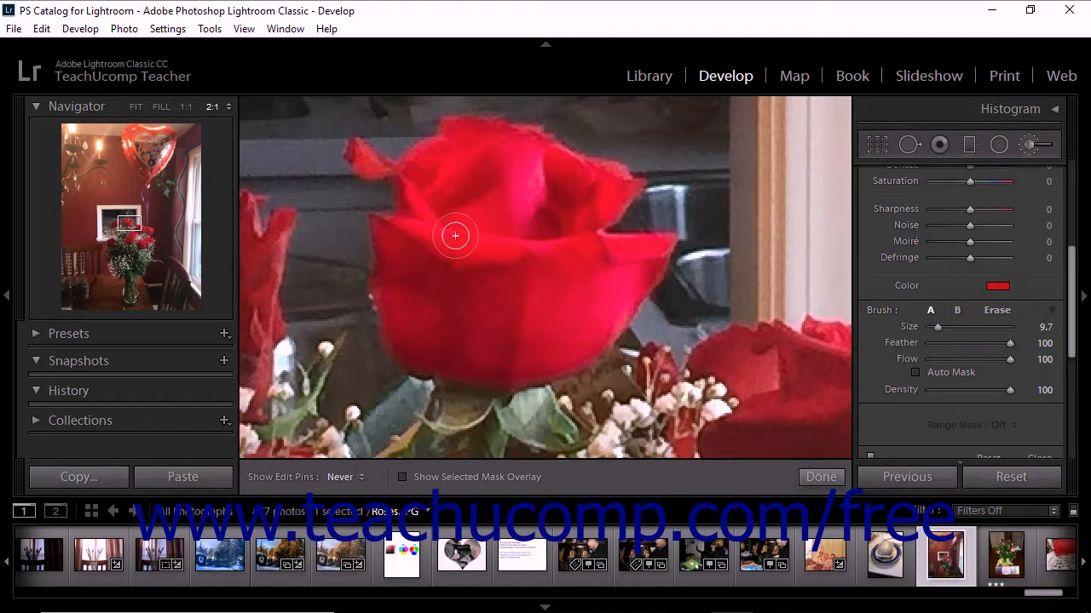
left_click_drag(455, 235, 455, 235)
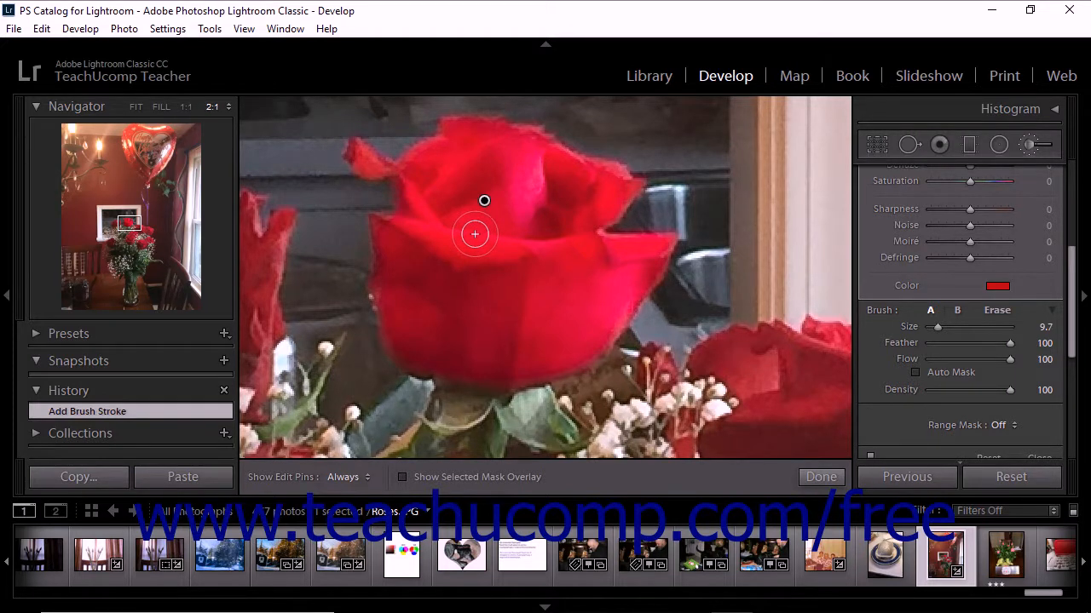
left_click(819, 480)
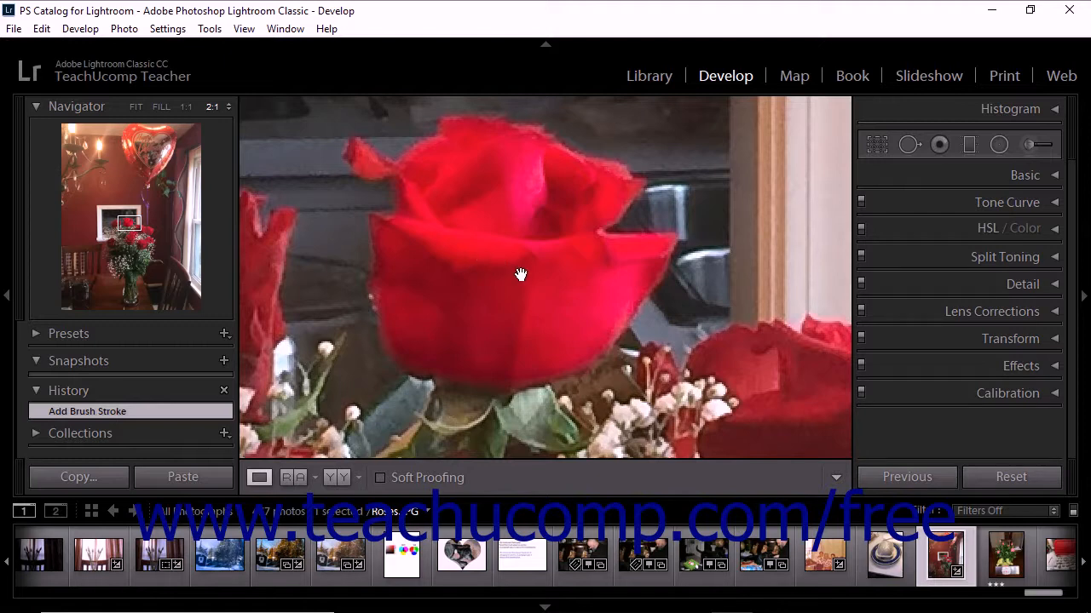
Step: Reactivate the Adjustment Brush and examine the edit pin display choices and the selected mask overlay option
left_click(1026, 145)
left_click_drag(1068, 168, 1065, 281)
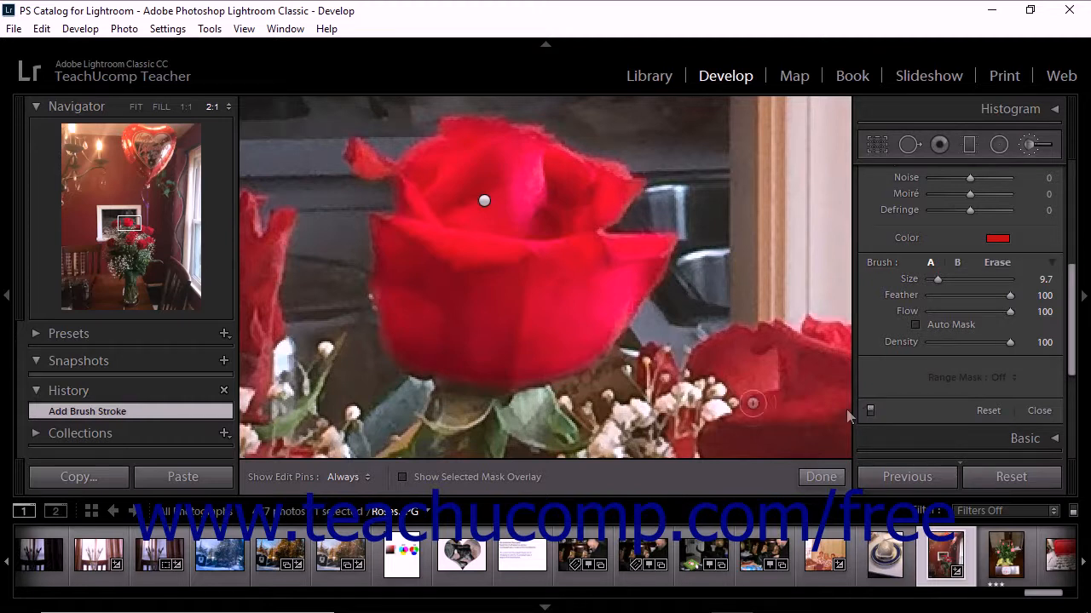
left_click(364, 477)
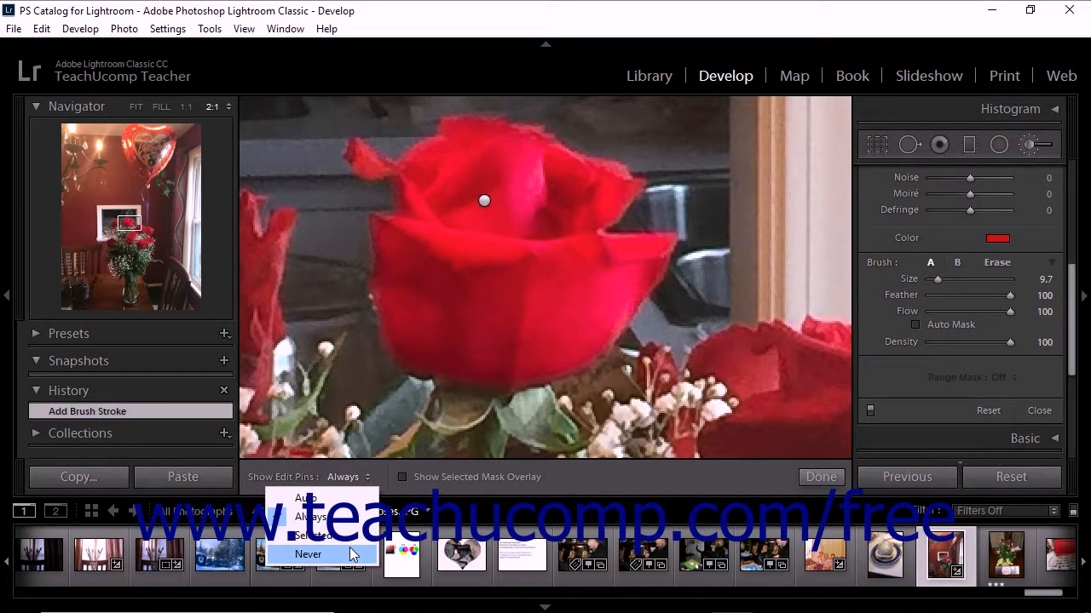
left_click(580, 487)
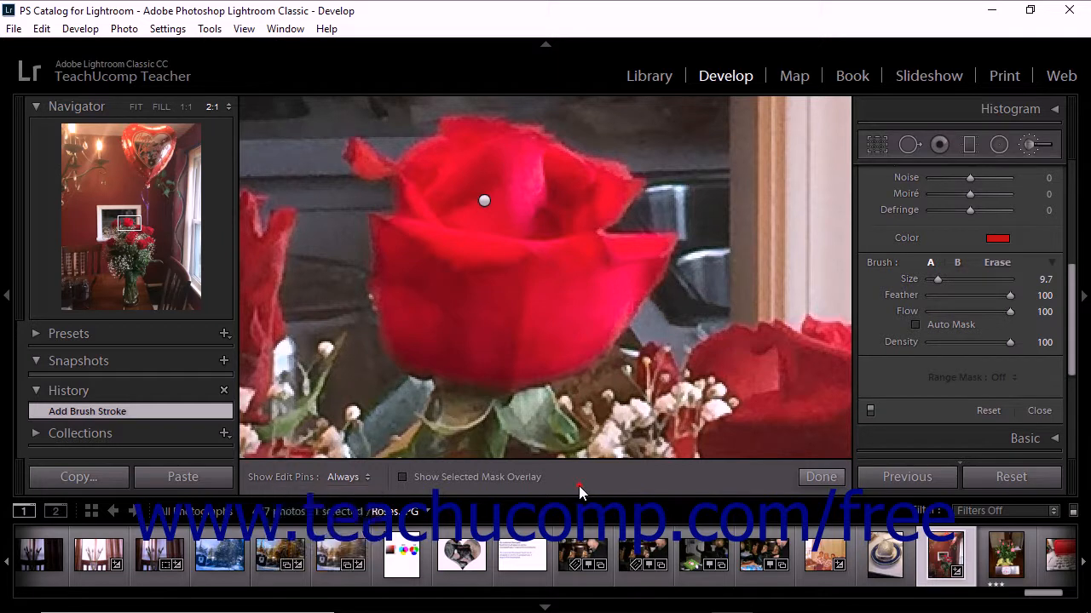
left_click(412, 479)
left_click(413, 479)
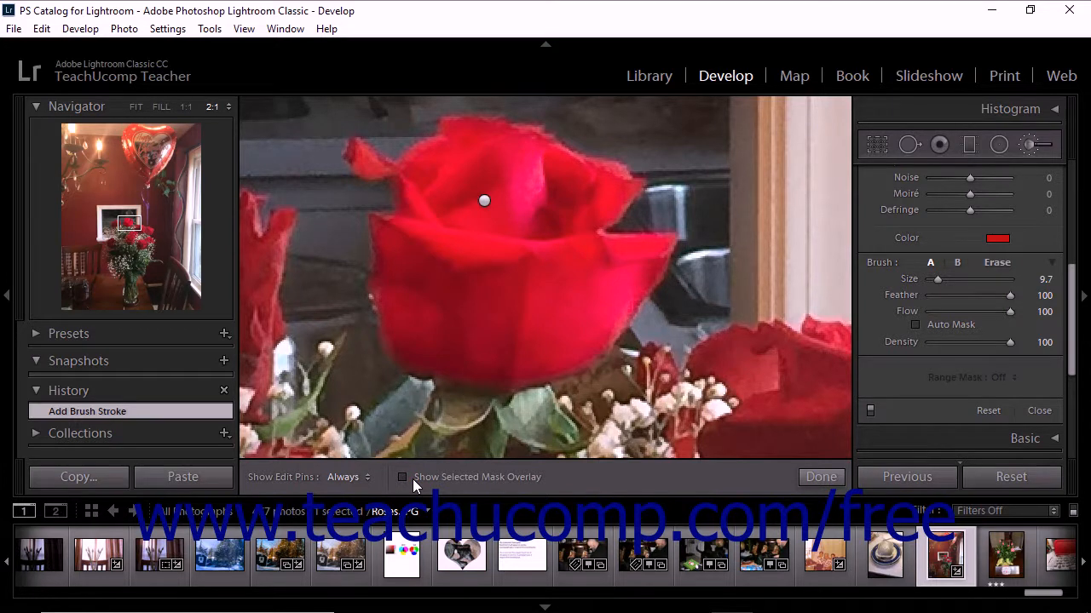